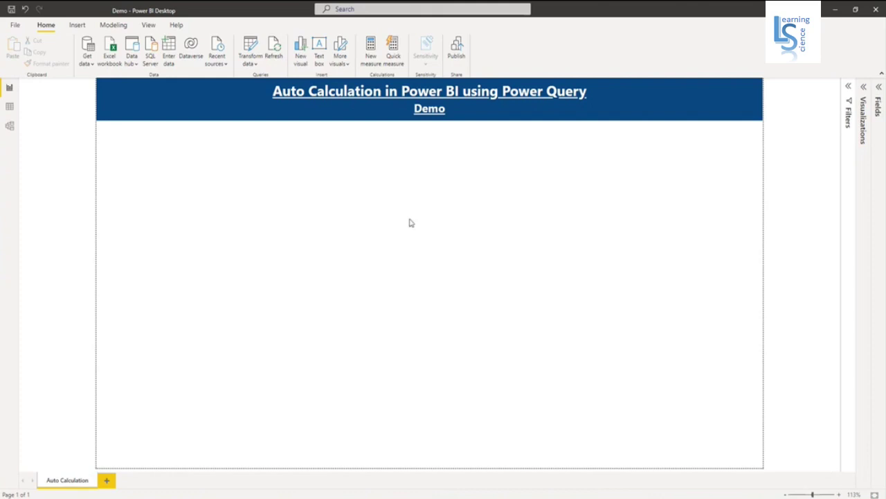
- Import the Excel workbook EmployeeData.xlsx and tick its EmployeeData1 sheet in Navigator
click(91, 66)
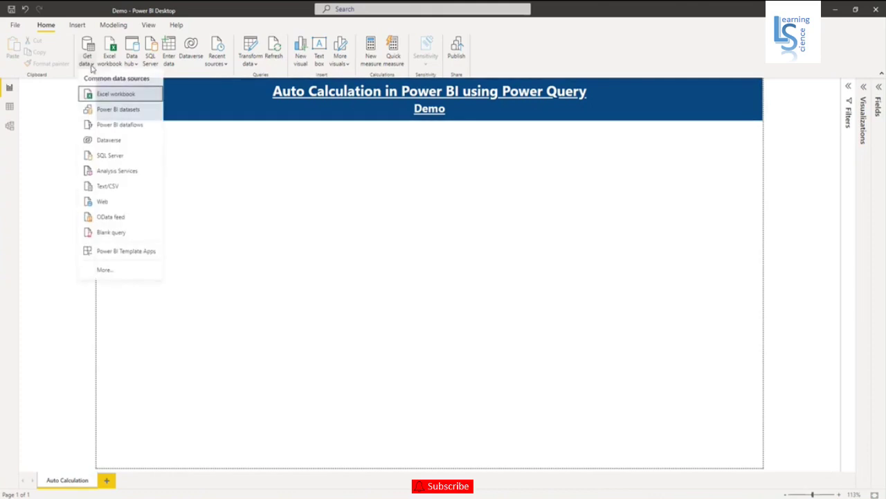
click(127, 93)
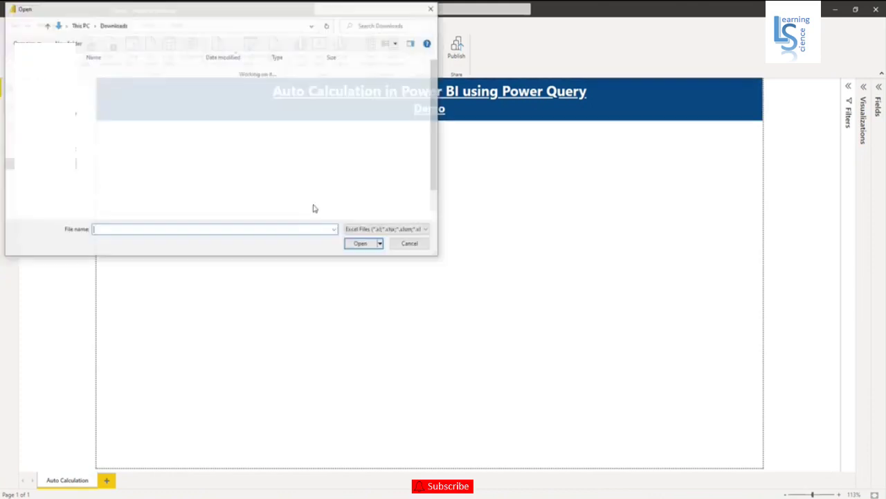
click(130, 84)
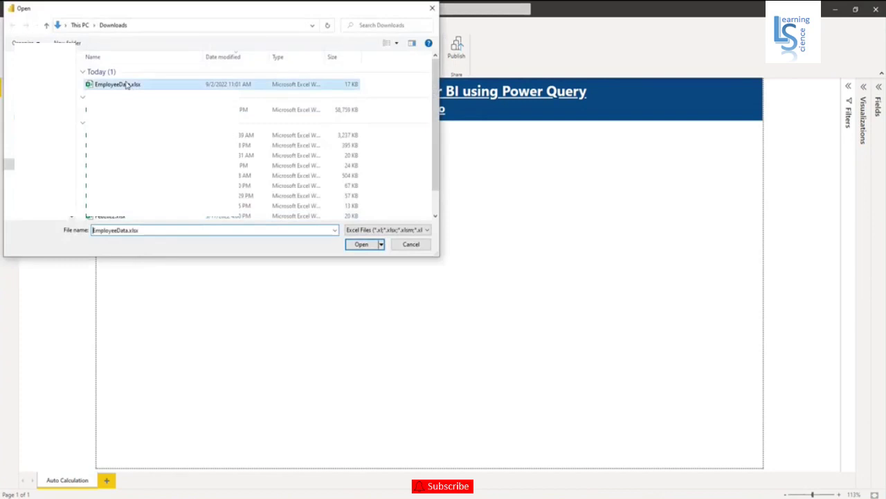
click(367, 246)
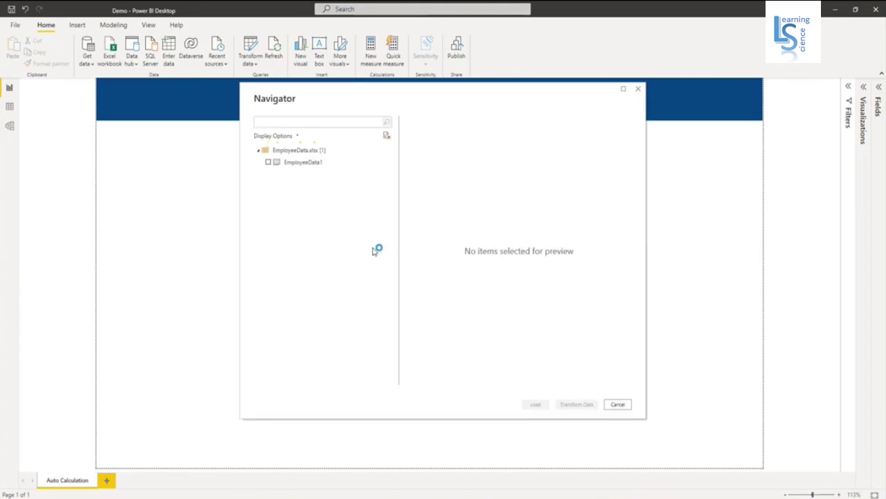
click(268, 162)
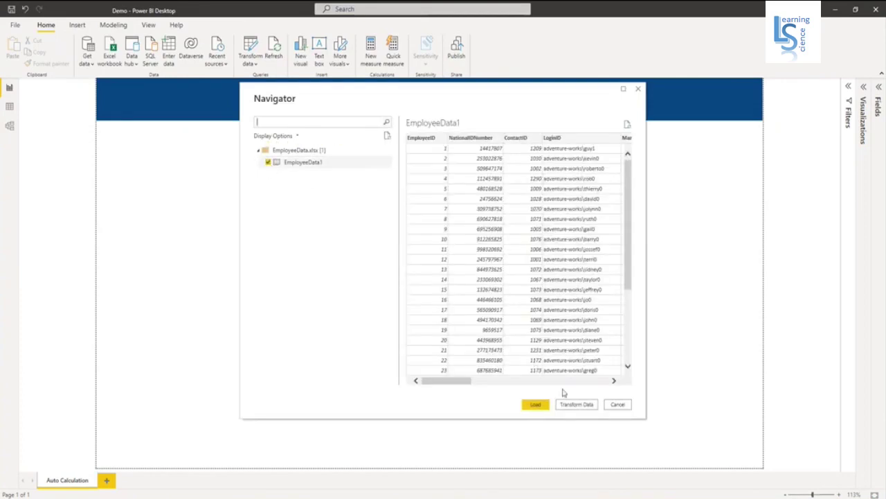
- Load EmployeeData1 into Power Query Editor and select its BirthDate column
click(577, 405)
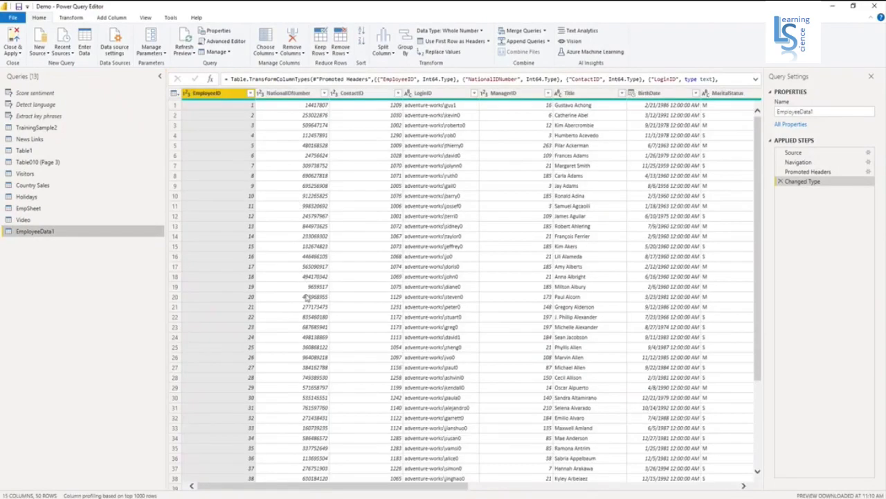
drag(430, 487, 490, 493)
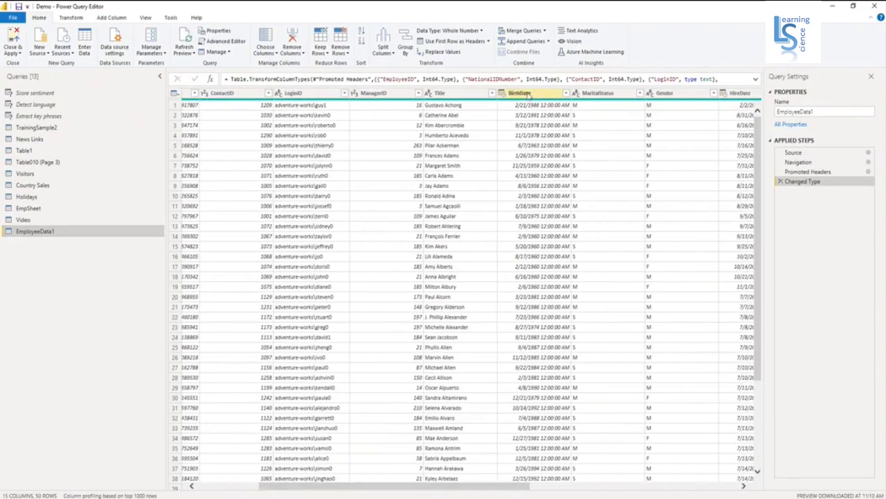
click(526, 93)
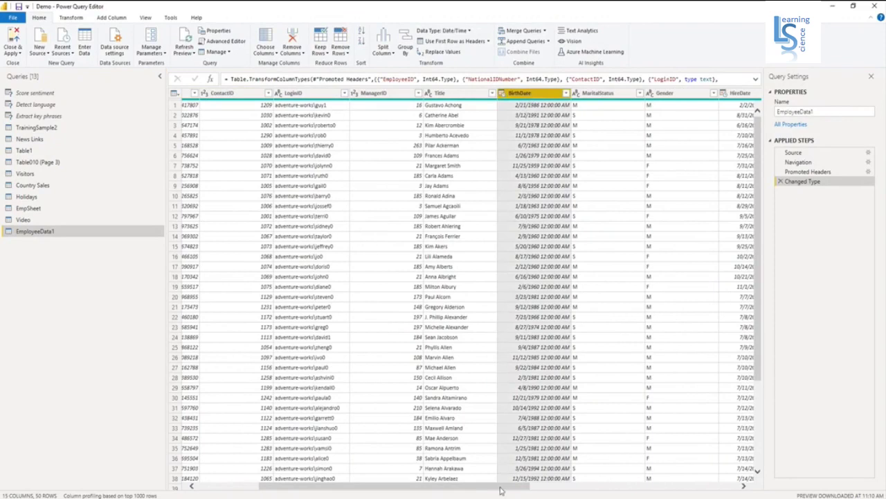
drag(503, 491, 525, 494)
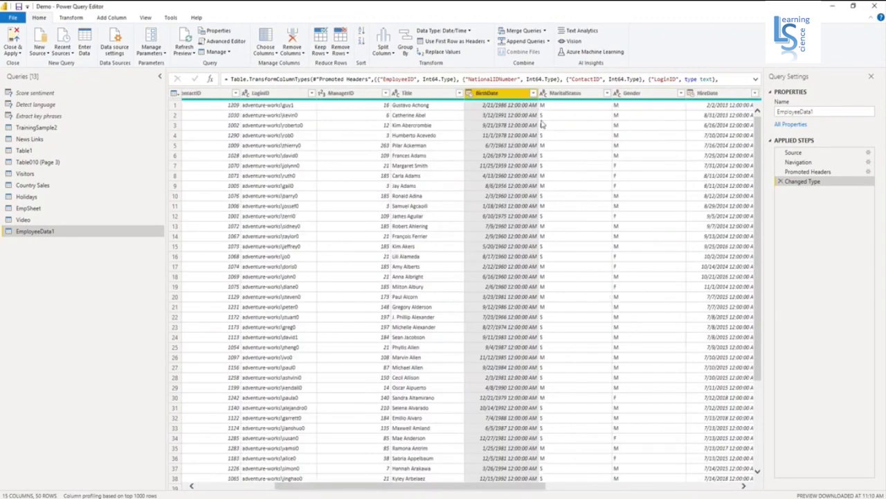
- Create an Age column from BirthDate using the Date > Age calculation
click(116, 18)
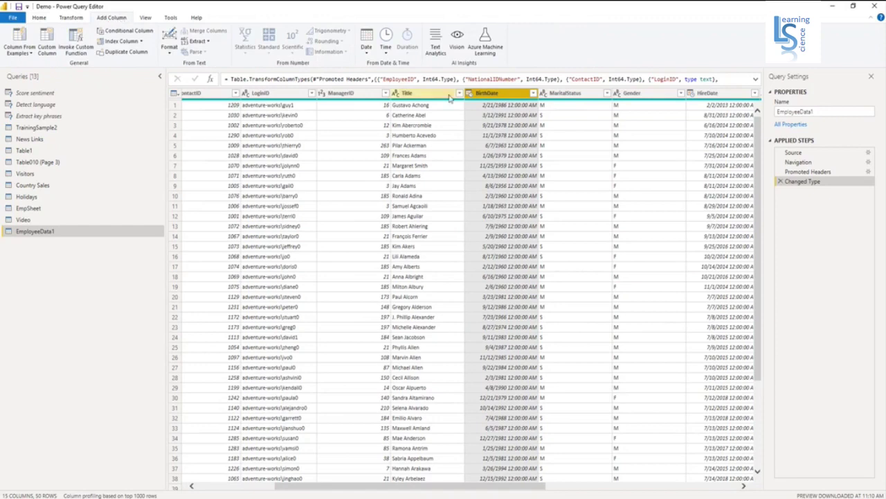
mouse_move(495, 102)
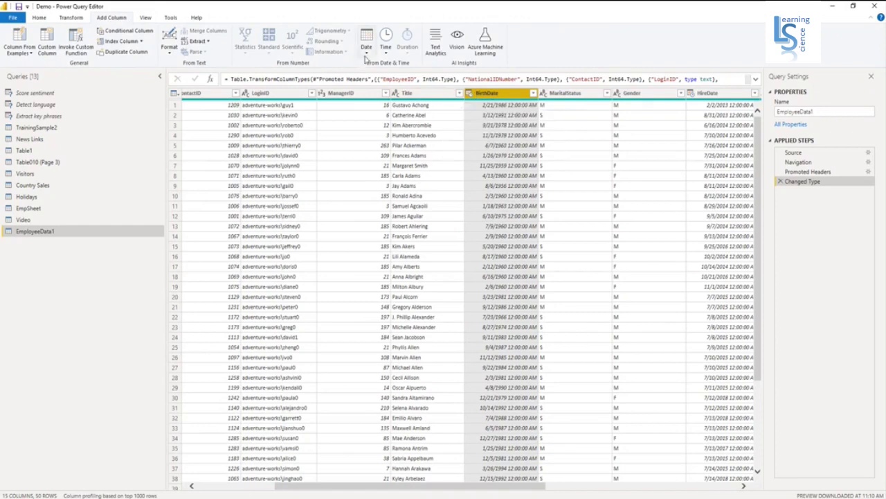
click(367, 55)
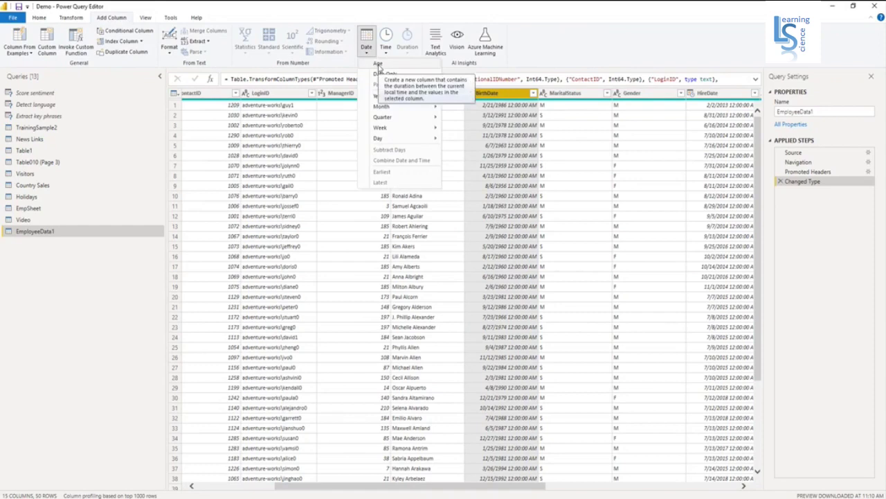
click(378, 65)
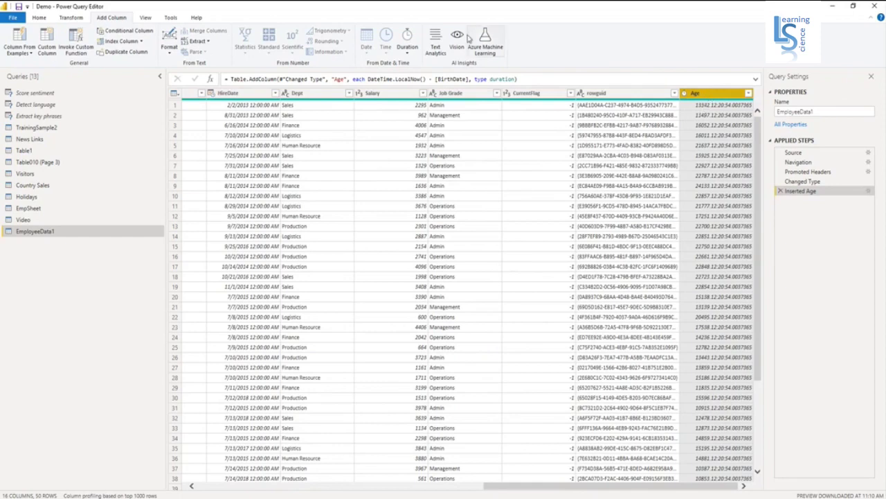
- Convert the Age durations to decimal Total Years, such as 36.55
click(71, 18)
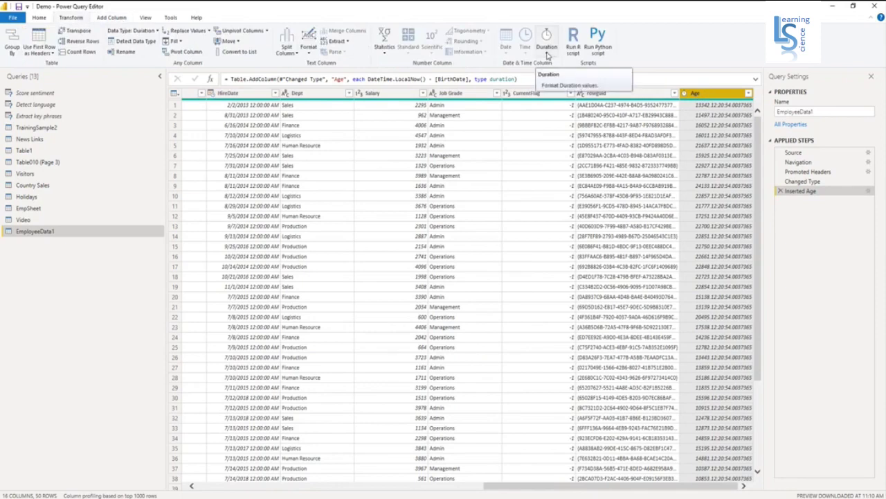
click(547, 54)
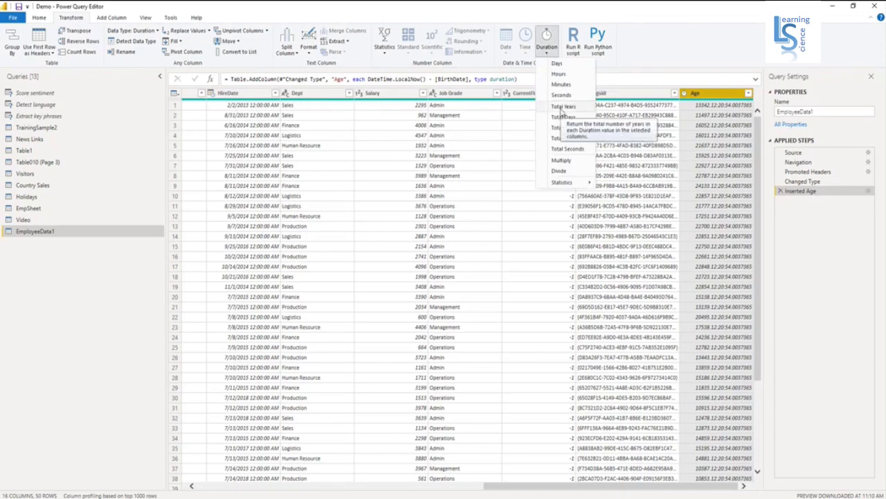
click(561, 108)
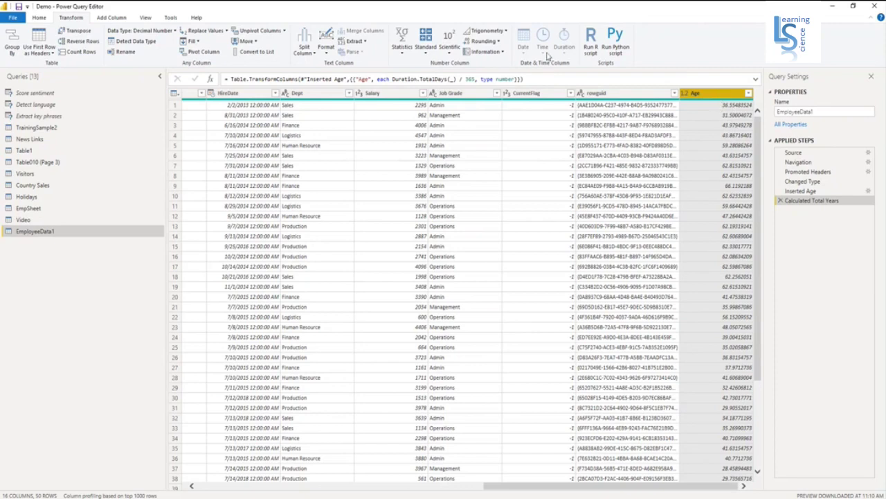
- Round the Age values down to whole years, such as 36 and 51
click(499, 42)
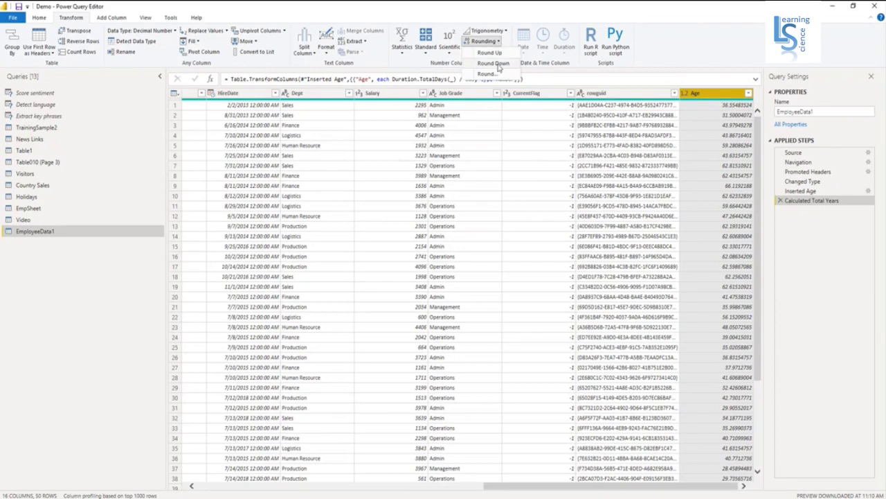
click(498, 63)
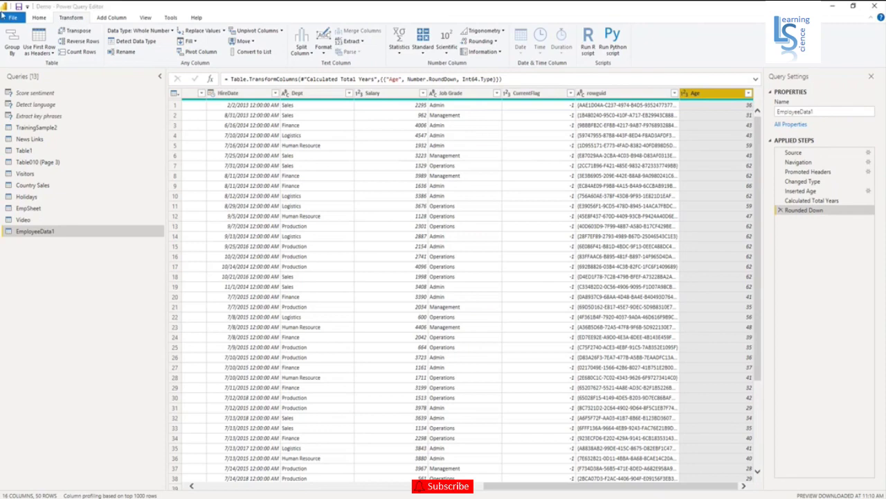
- Close & Apply the query, then apply the pending changes to load EmployeeData1
click(39, 18)
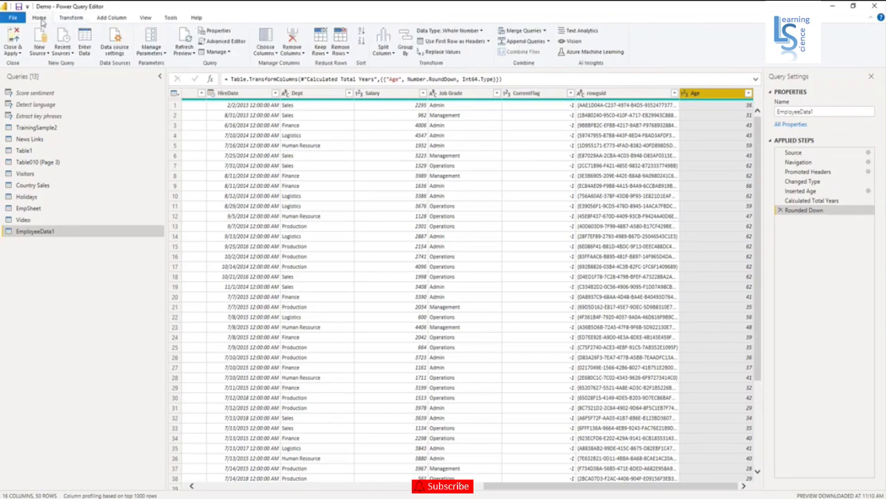
click(13, 53)
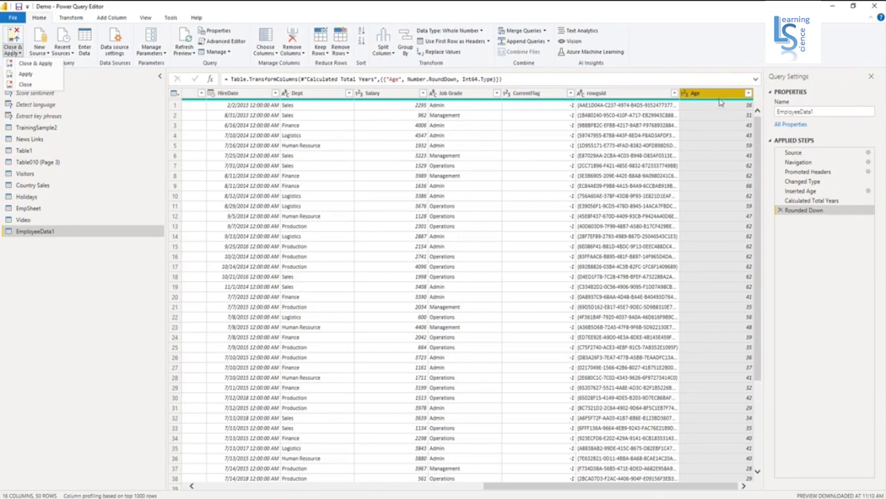
click(43, 66)
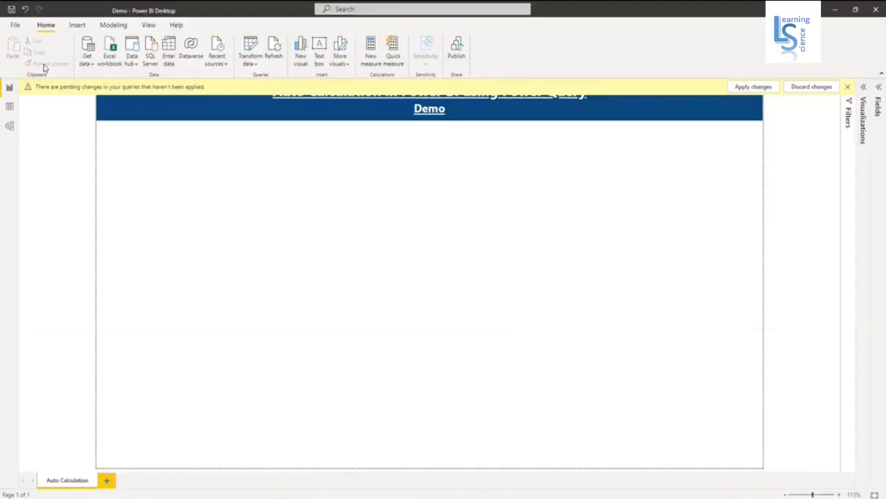
click(754, 88)
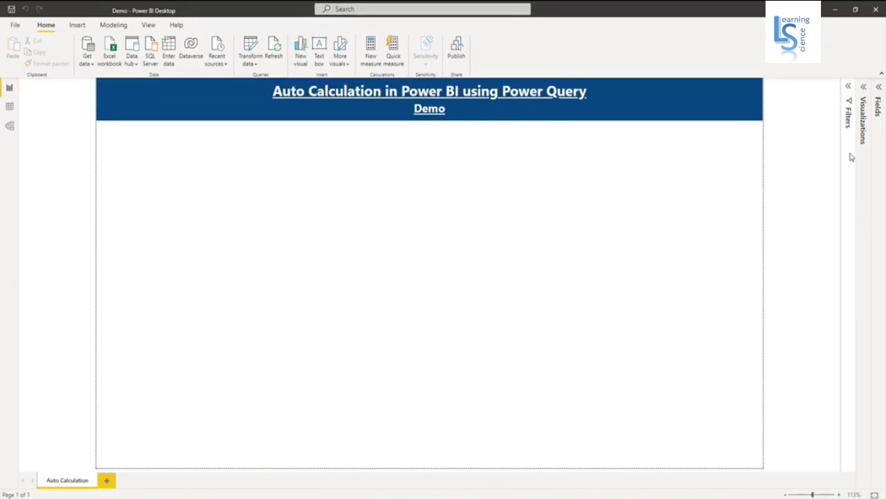
- Add a table visual at the page's left edge, stretched to full height and widened
click(879, 89)
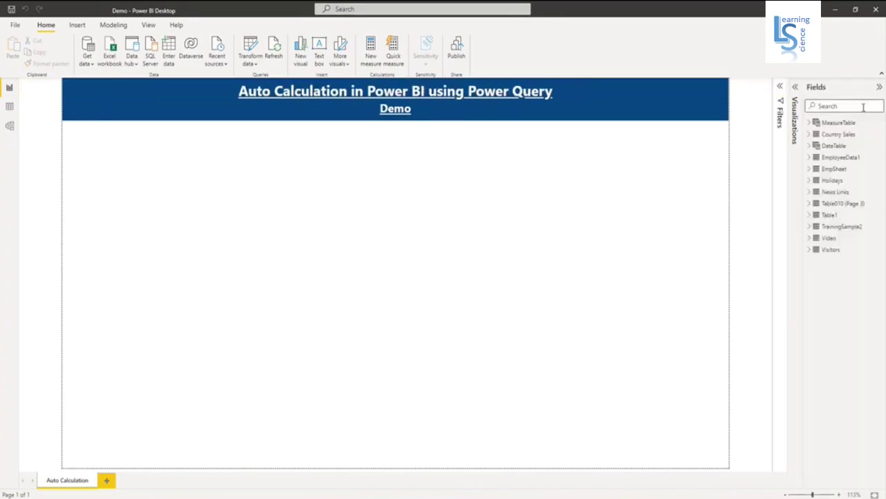
click(795, 88)
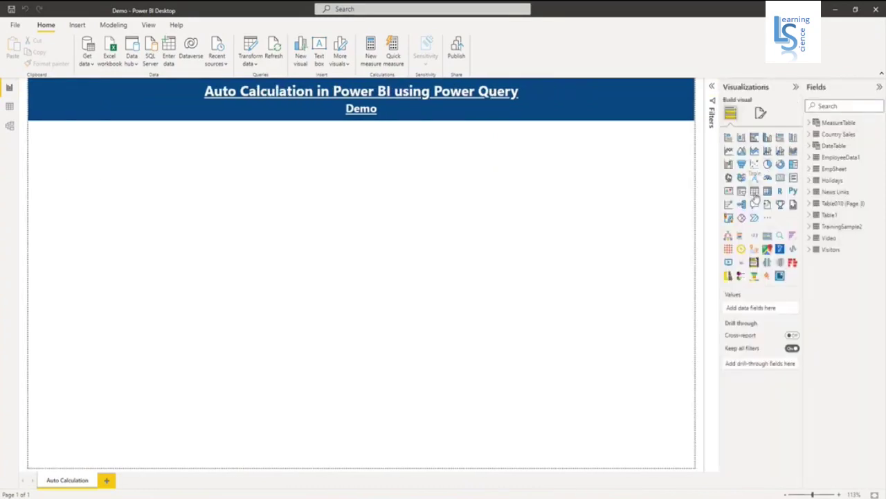
click(754, 191)
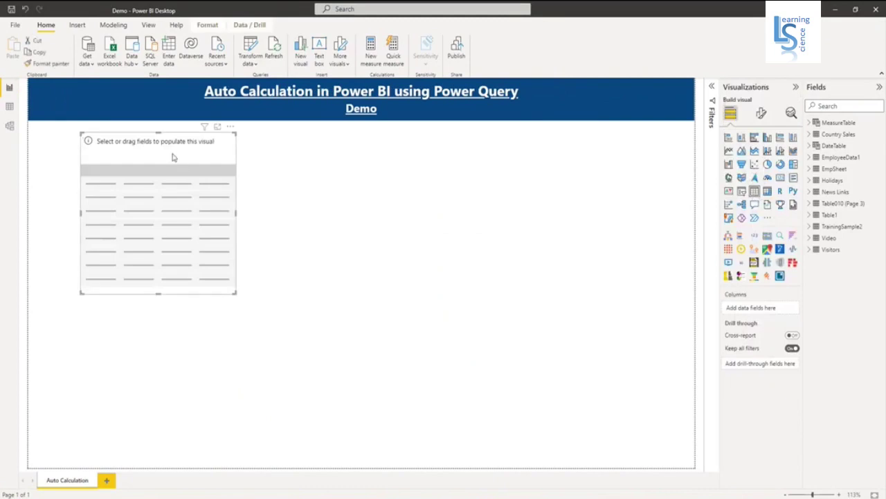
drag(173, 155, 125, 151)
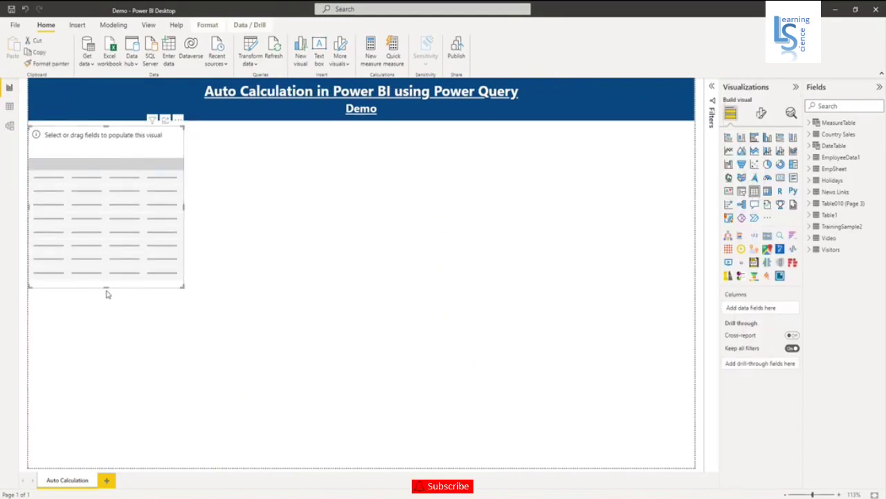
drag(108, 287, 166, 467)
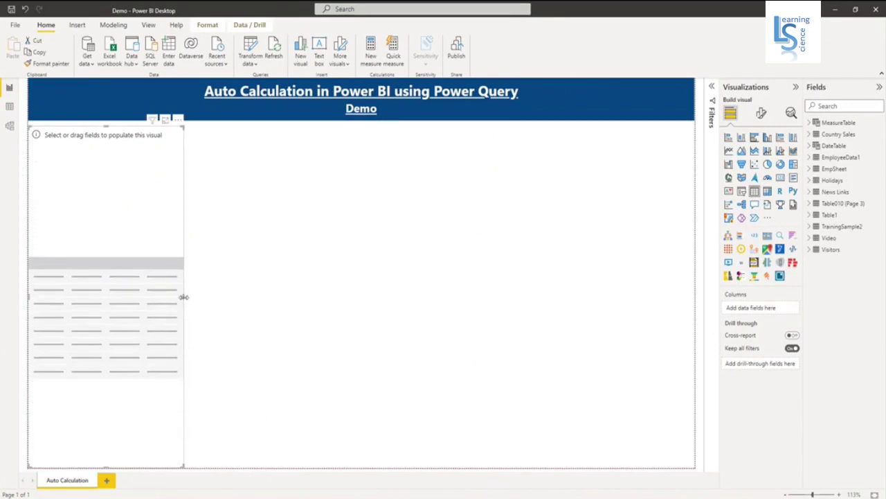
drag(184, 297, 253, 292)
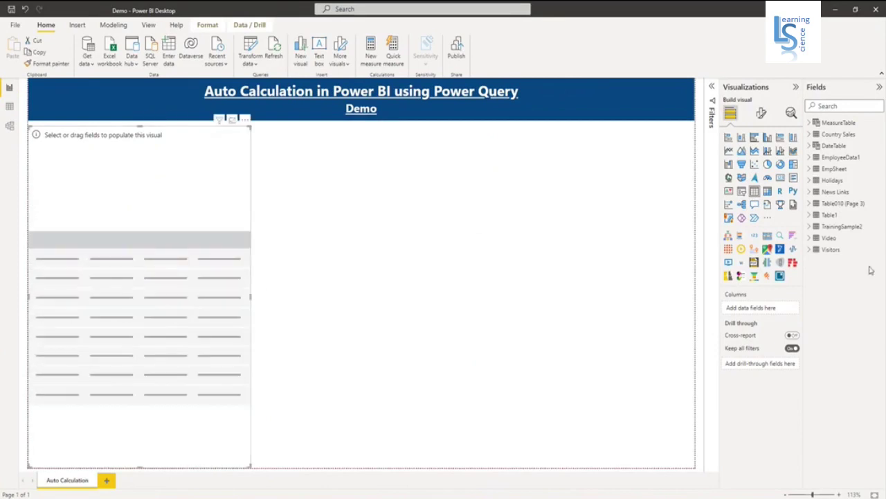
click(811, 157)
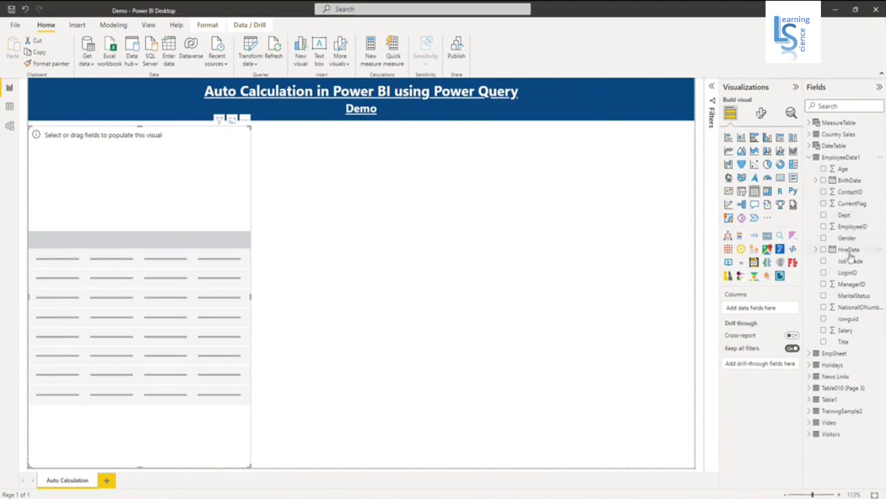
- Add Title and Age columns, sort by Age descending, and narrow the table
drag(843, 341, 762, 314)
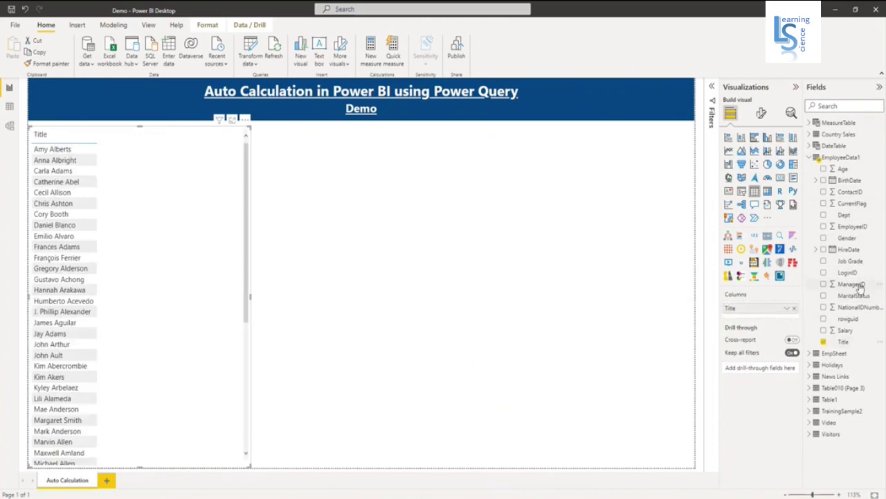
drag(844, 170, 757, 313)
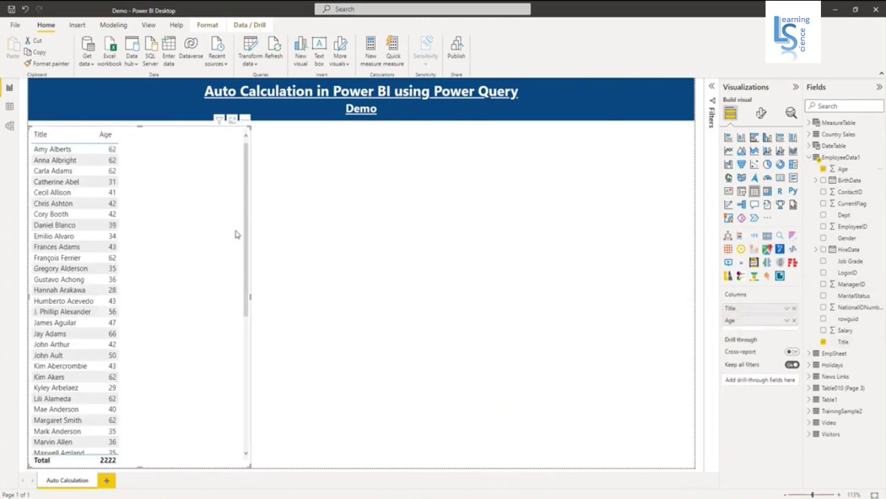
click(105, 136)
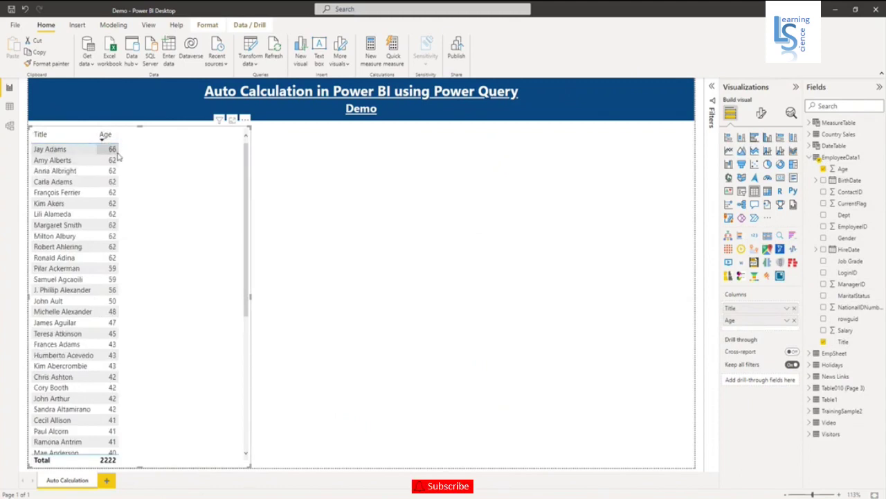
drag(251, 297, 174, 291)
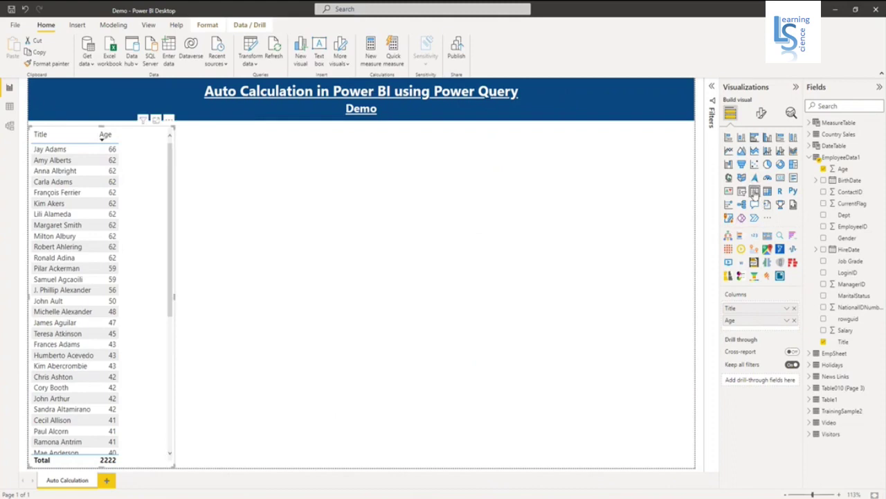
- Add a second table visual to the right of the first, slightly taller
click(508, 204)
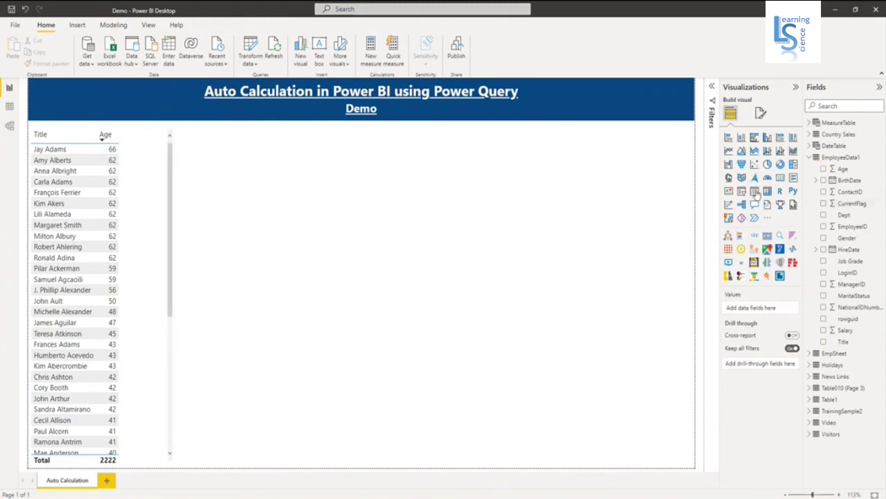
click(755, 192)
drag(150, 153, 254, 158)
drag(262, 296, 262, 310)
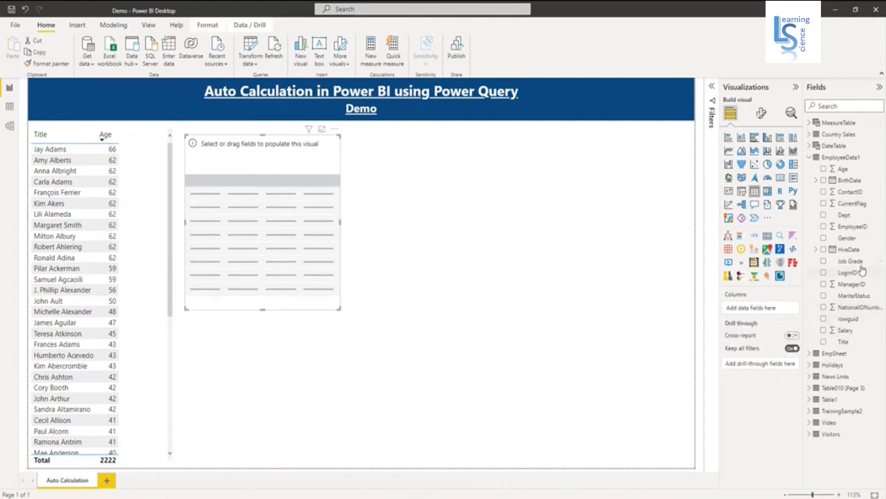
- Fill it with Dept and Average of Age, such as Finance 42.73, and widen it
drag(845, 215, 760, 308)
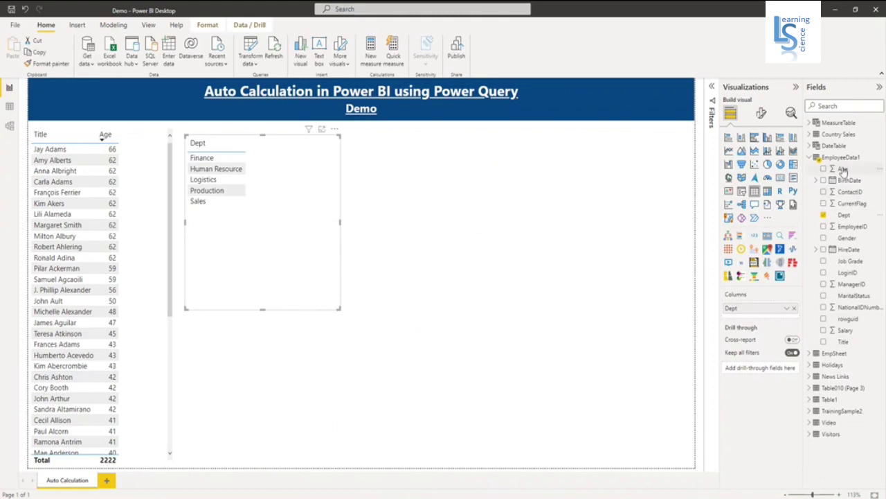
drag(844, 169, 751, 316)
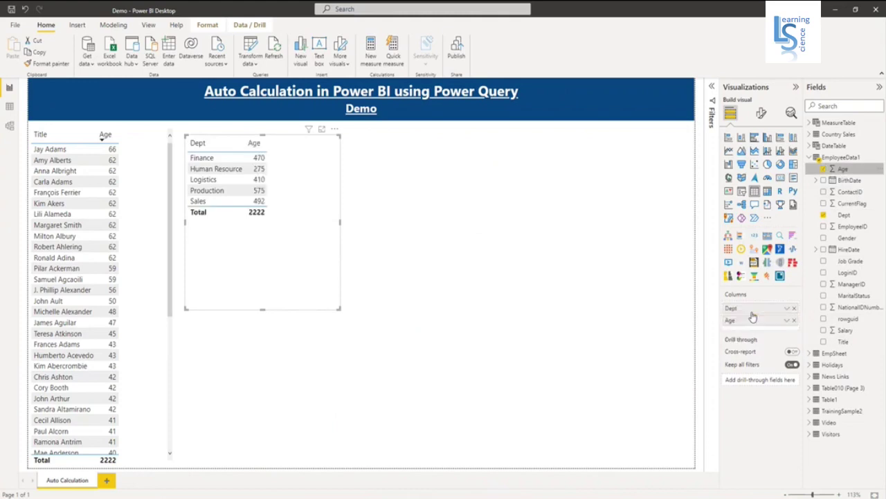
click(788, 320)
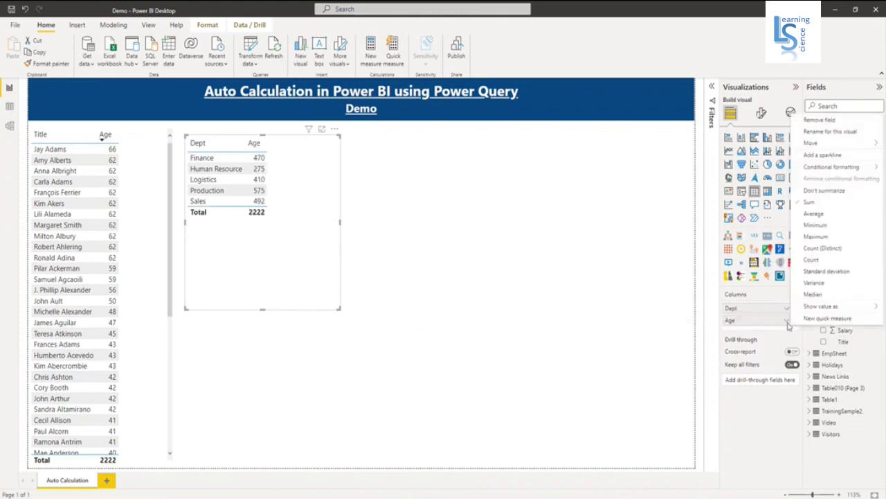
click(811, 213)
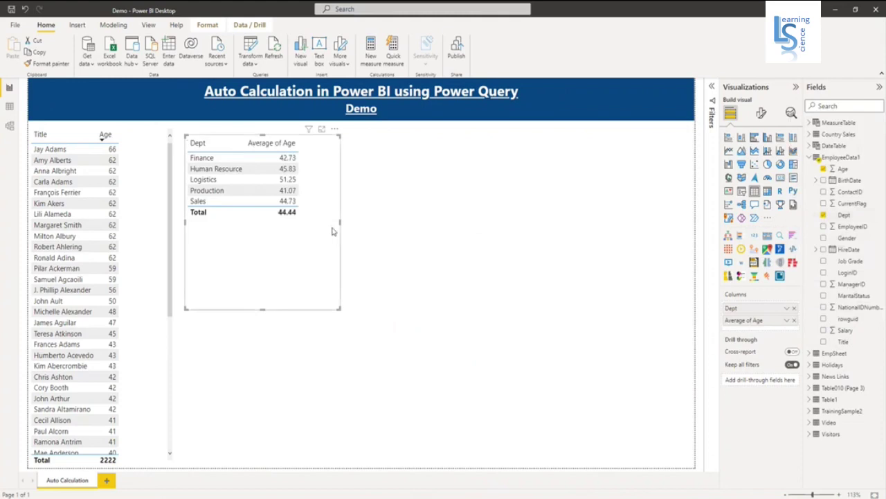
drag(343, 226, 384, 226)
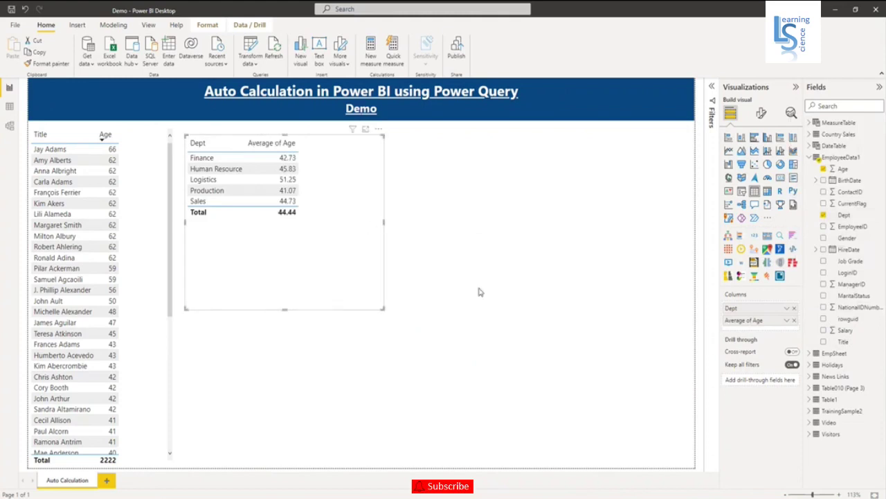